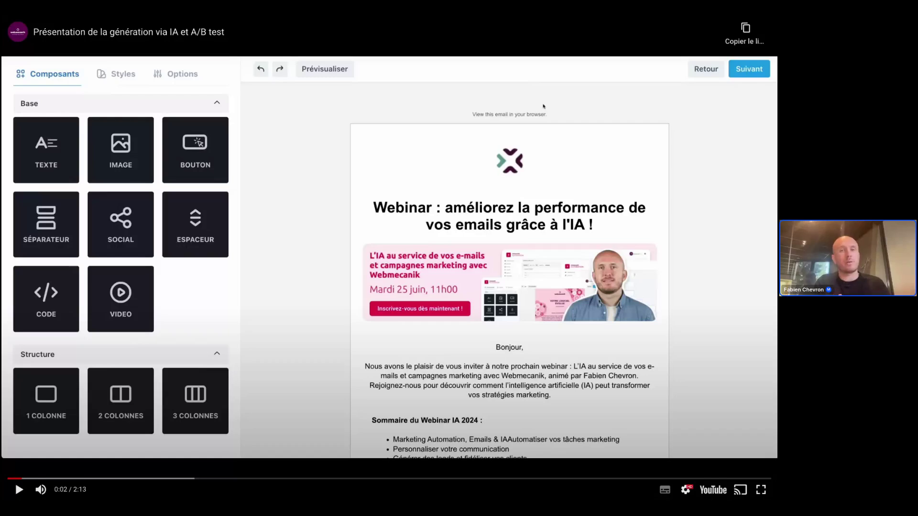
key("space")
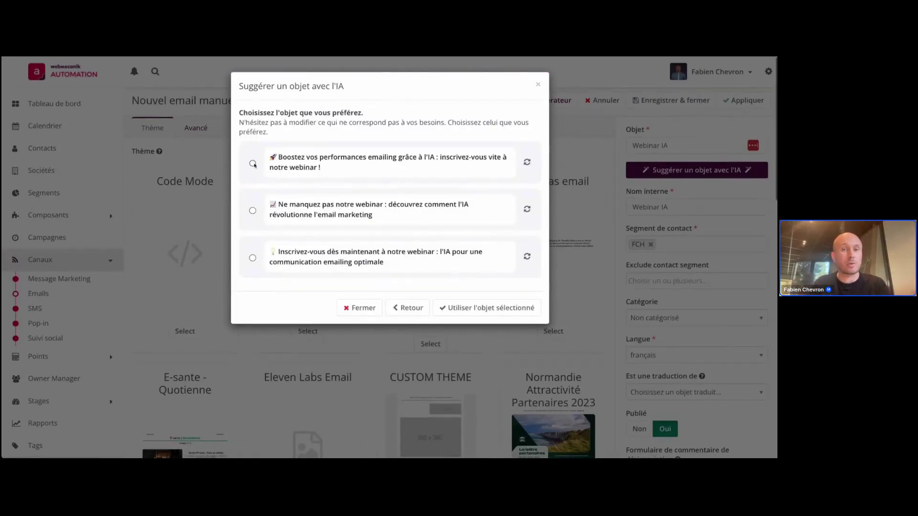
Step: Refresh the first suggested subject, then save the email with "Ne manquez pas notre webinar : découvrez comment l'IA révolutionne l'email marketing" as its subject
left_click(526, 163)
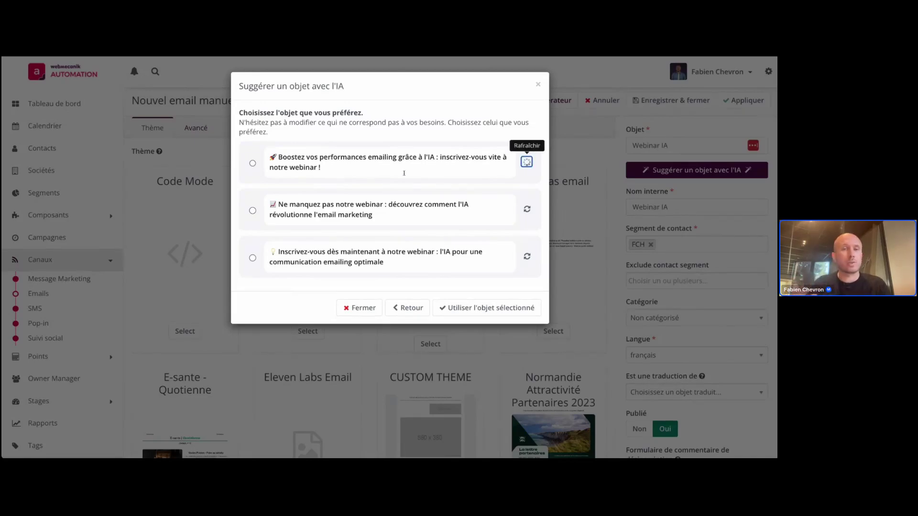
left_click(253, 211)
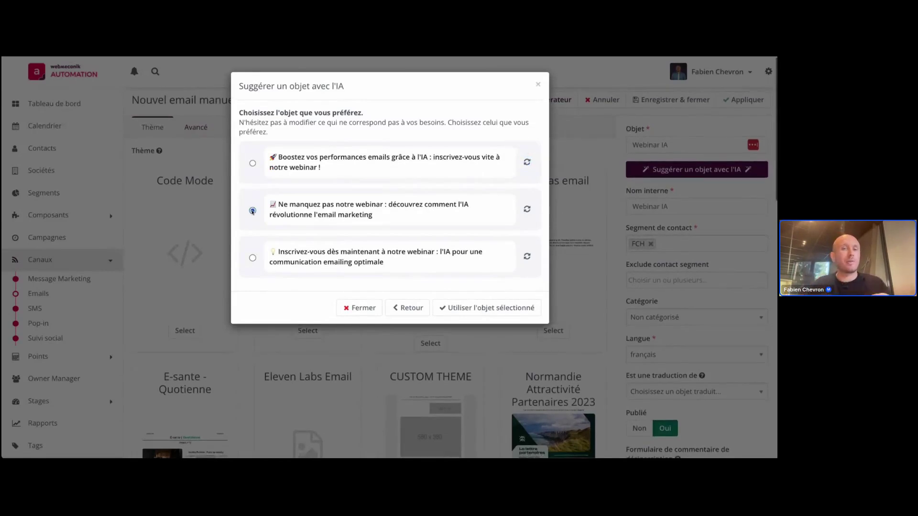
left_click(495, 308)
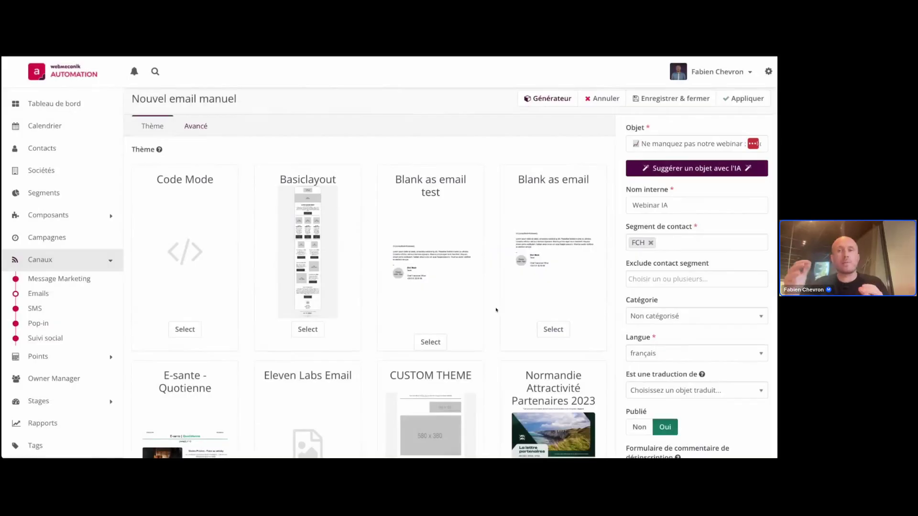
left_click(679, 101)
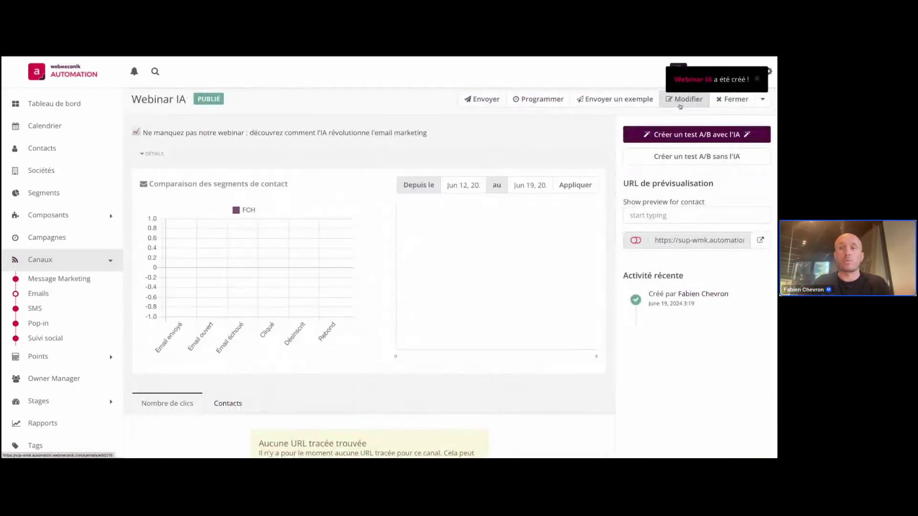
Step: Generate AI subjects for an A/B test with a leading emoji, the instruction "Ajout le caractère urgent de l'inscription" and the Direct tone
left_click(678, 134)
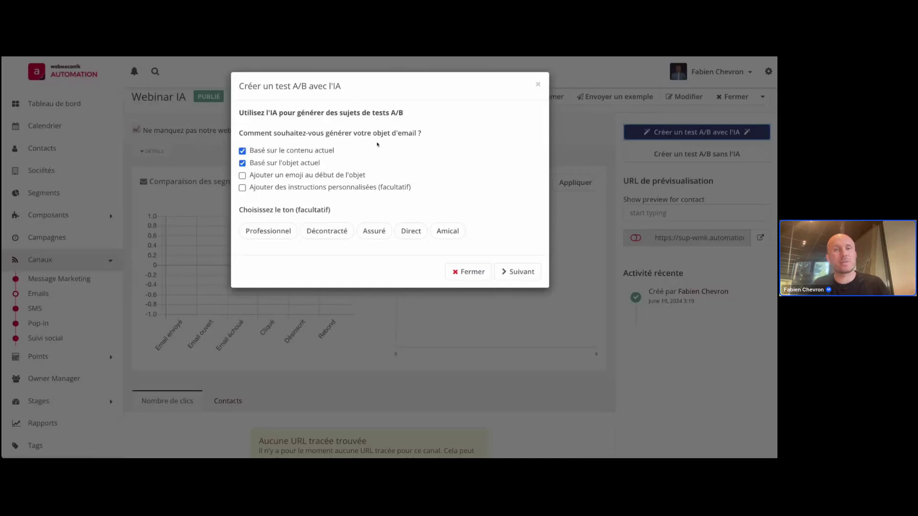
left_click(317, 176)
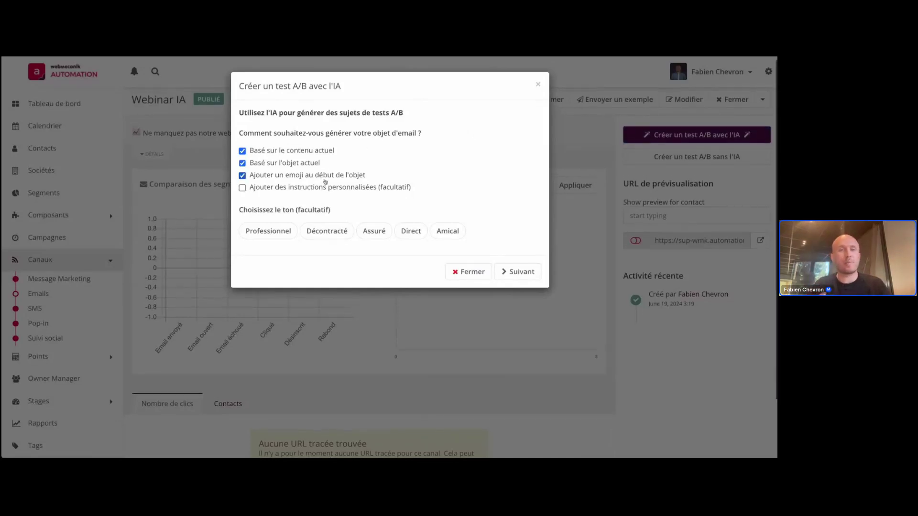
left_click(336, 187)
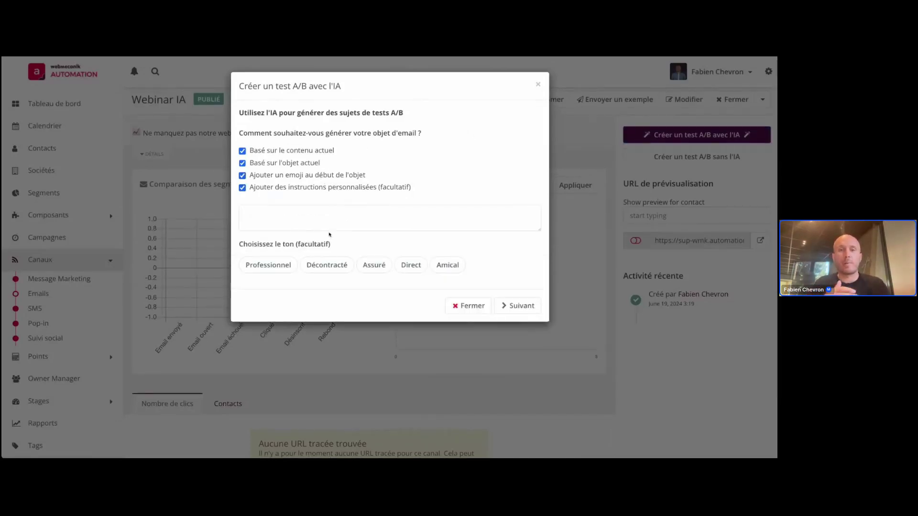
type("Ajout l")
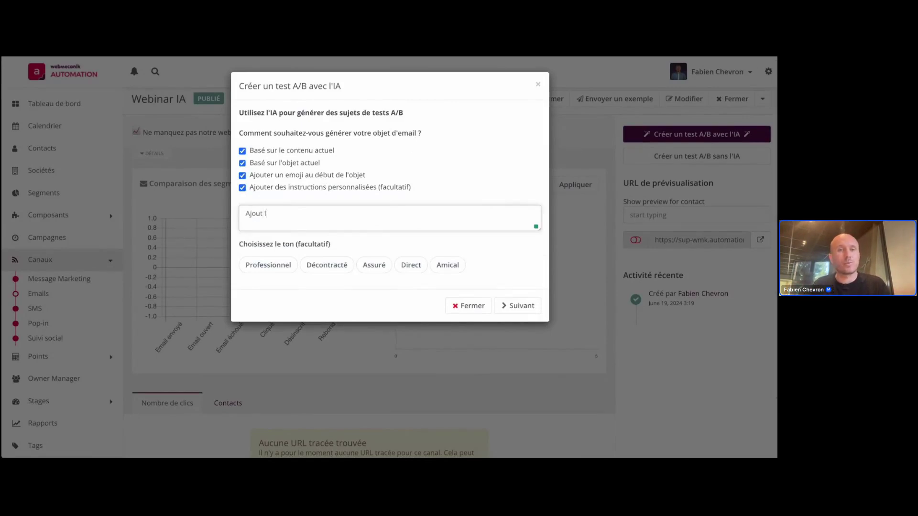
type("e caractère urgent de")
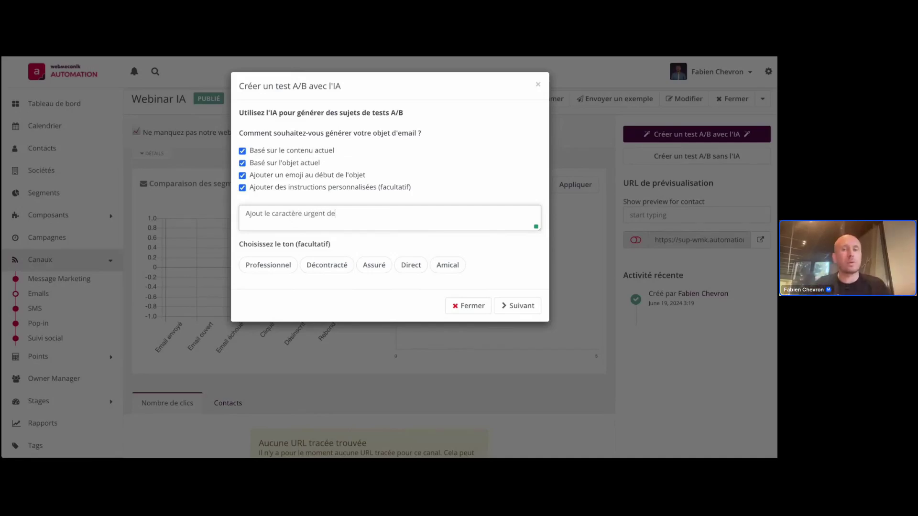
type(" l'inscription")
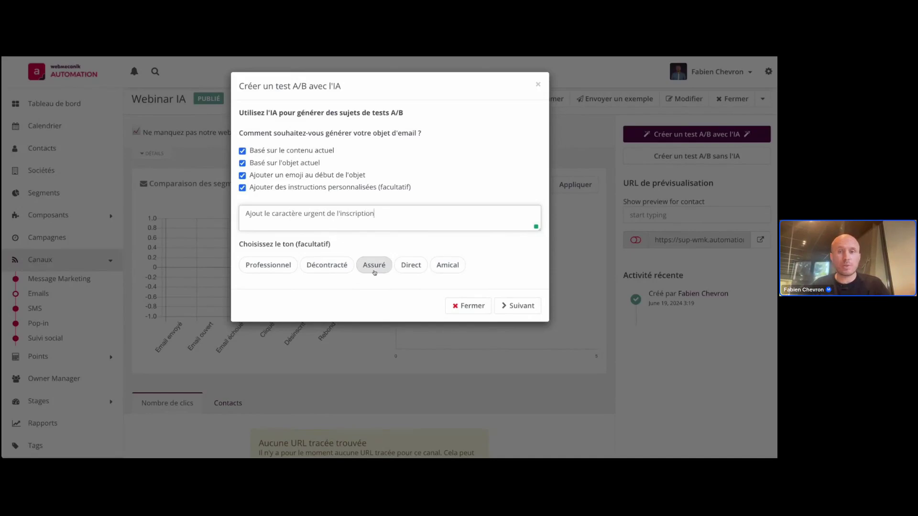
left_click(420, 266)
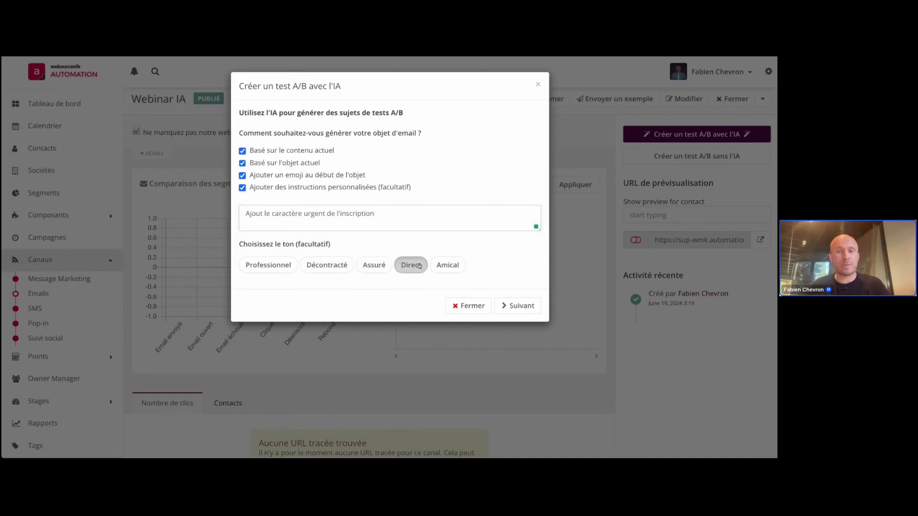
left_click(513, 309)
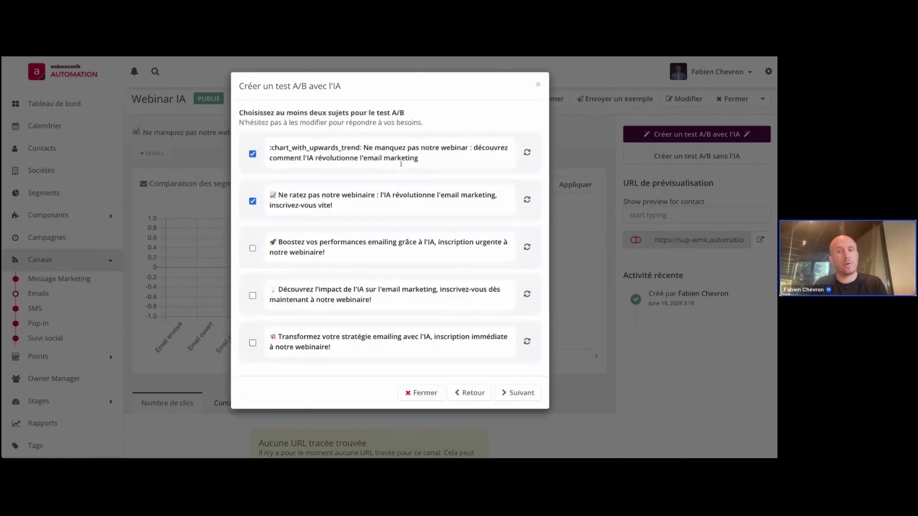
Step: Exclude the original "Ne manquez pas notre webinar" subject from the A/B test and include all four newly generated subjects
scroll(375, 183, "down", 1)
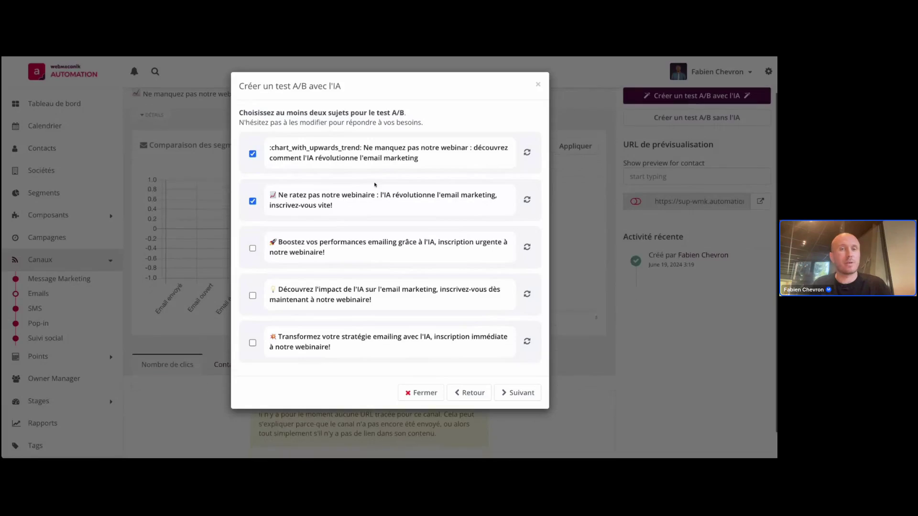
left_click(253, 154)
left_click(253, 249)
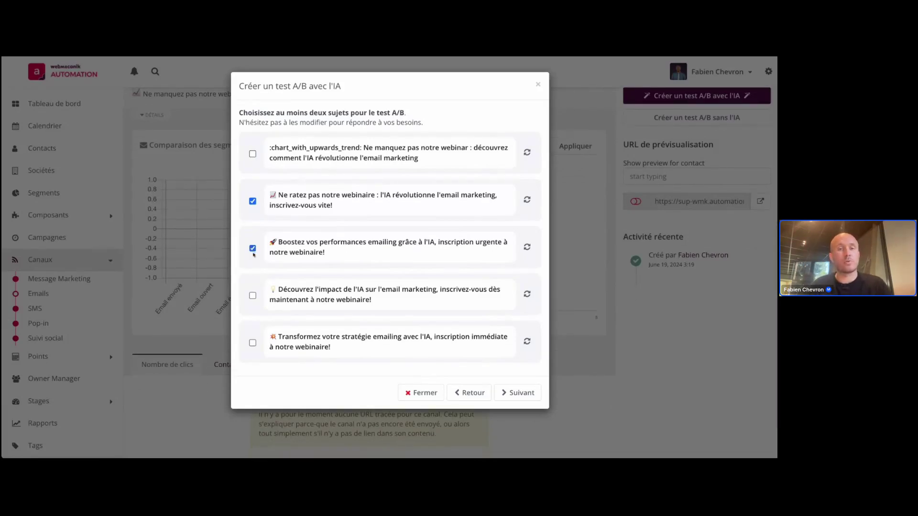
left_click(254, 296)
left_click(253, 343)
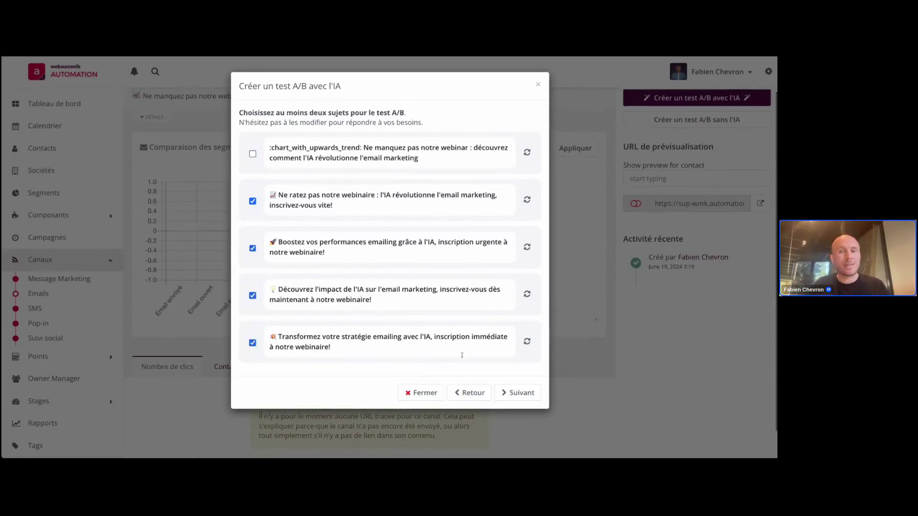
left_click(508, 394)
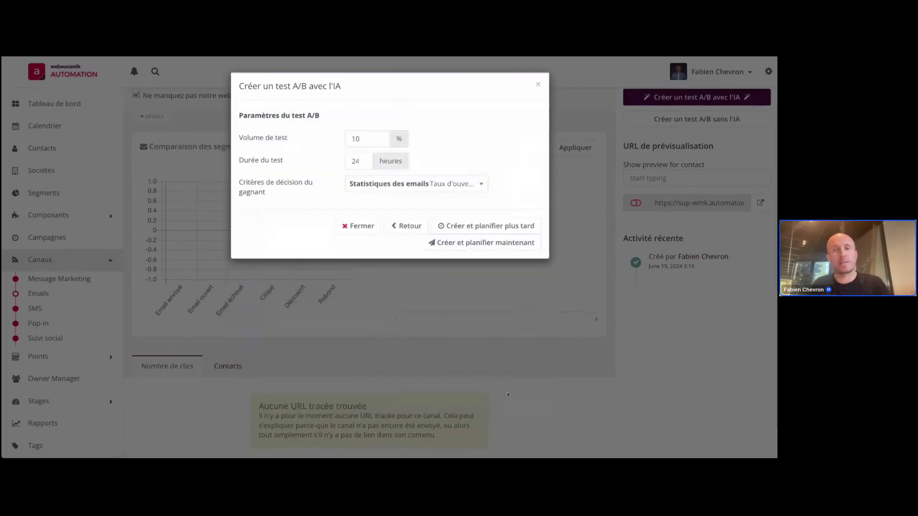
Step: Create the A/B test for immediate planning with a 20% test volume and Taux d'ouverture as the winner criterion
left_click_drag(374, 139, 346, 142)
type("7")
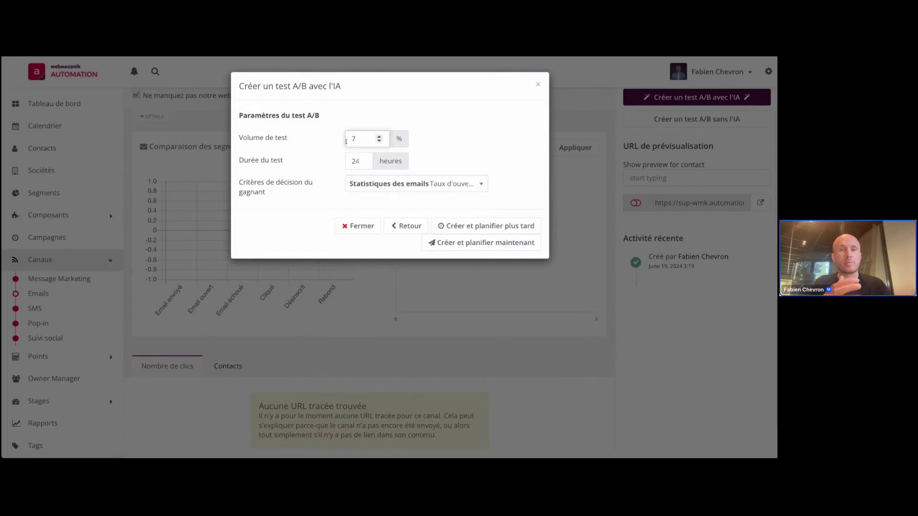
type("20")
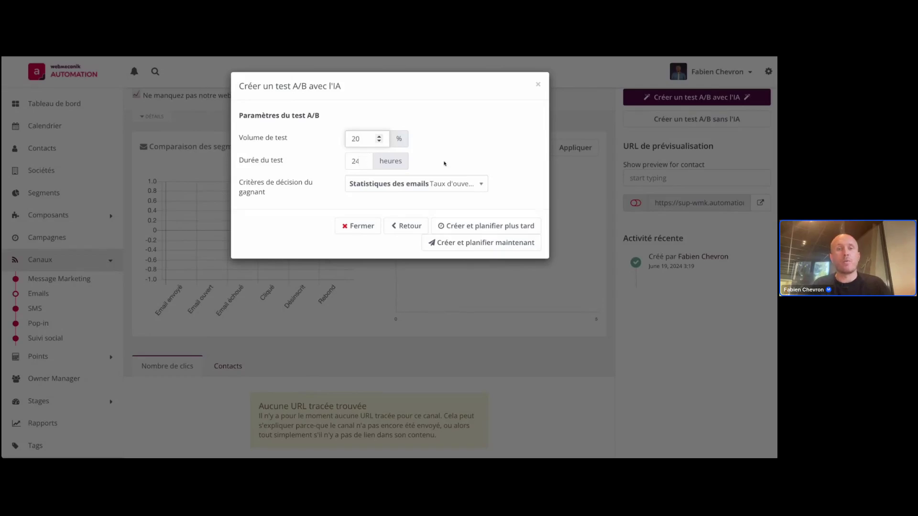
left_click(442, 186)
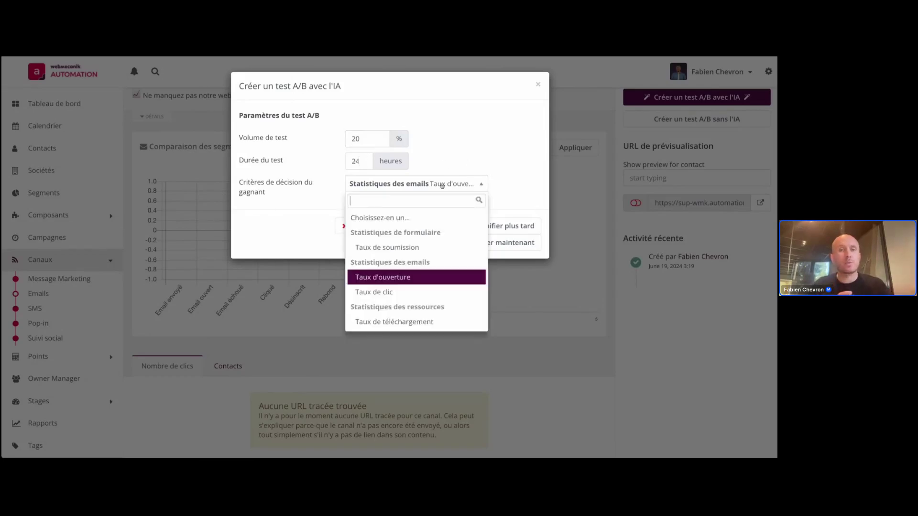
left_click(441, 280)
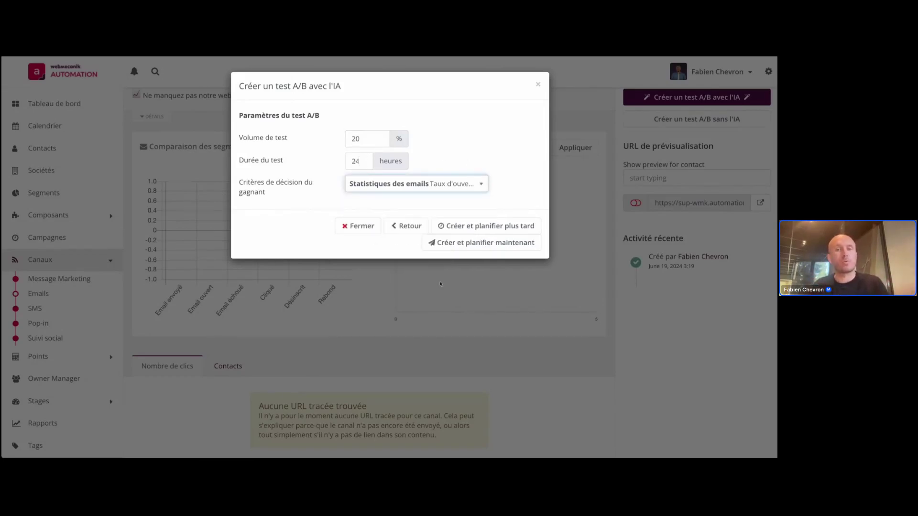
left_click(506, 245)
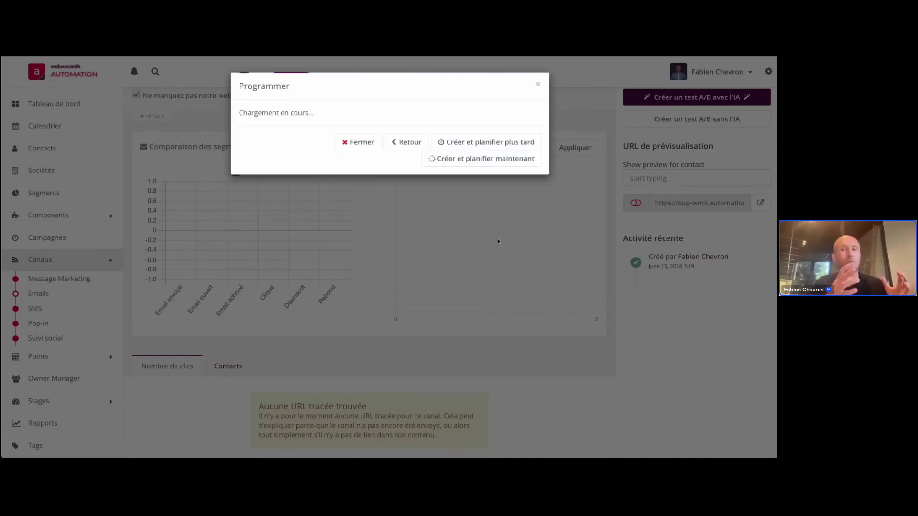
Step: Schedule the A/B test email to be sent on 2024-06-19 at 16:00
left_click(335, 134)
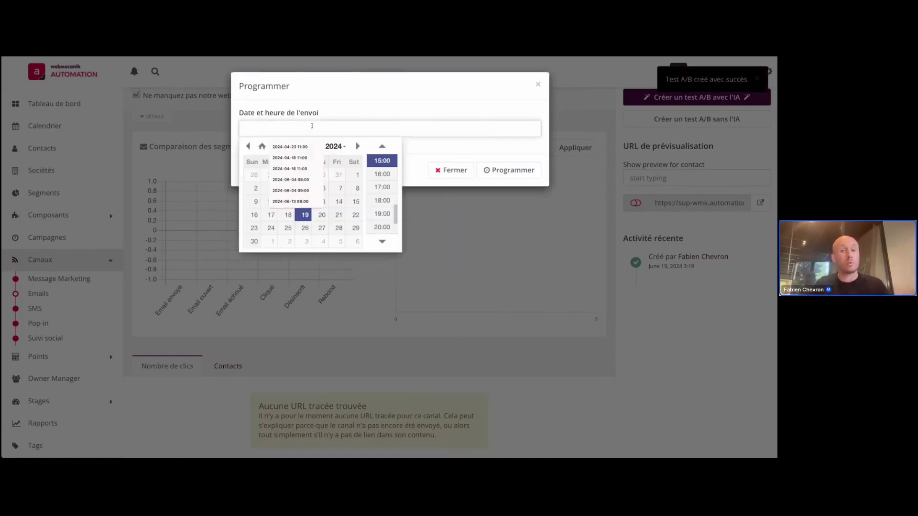
left_click(308, 217)
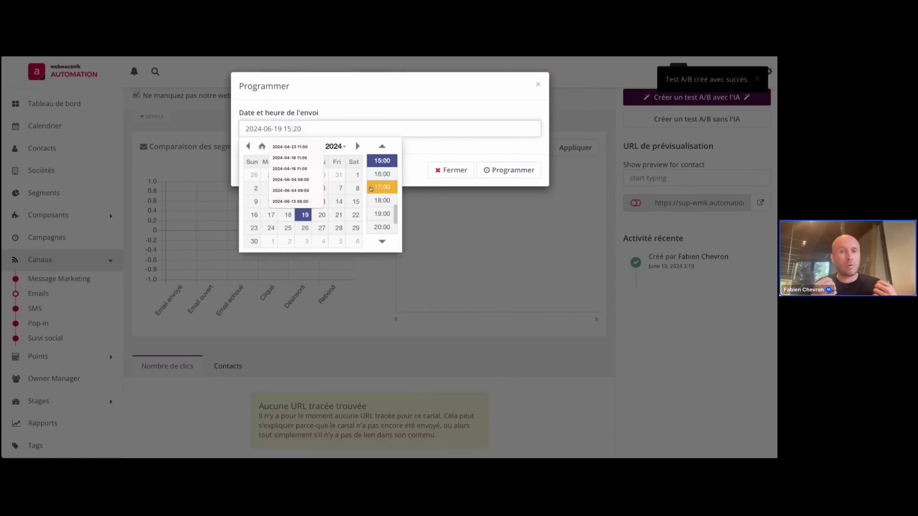
left_click(381, 175)
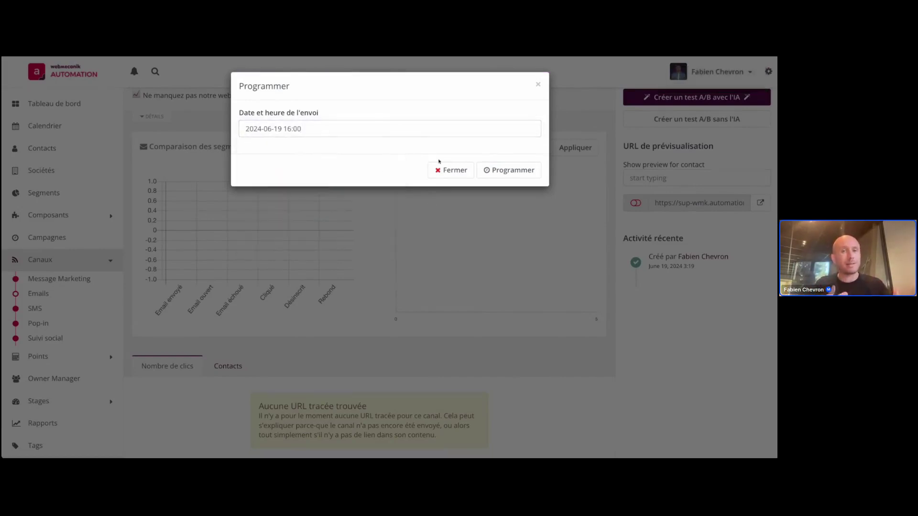
left_click(511, 171)
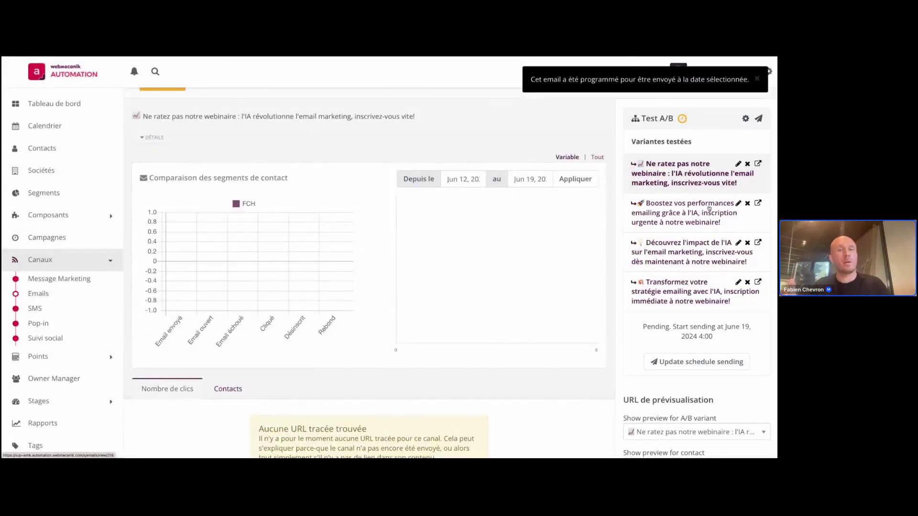
Step: Review the tested variants and preview the "Ne ratez pas notre webinaire" email in the browser
scroll(718, 239, "down", 1)
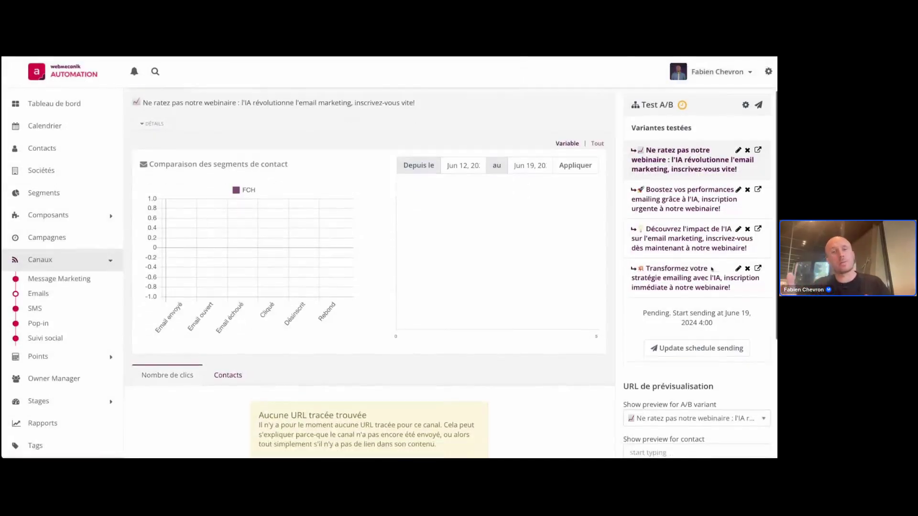
scroll(711, 270, "down", 3)
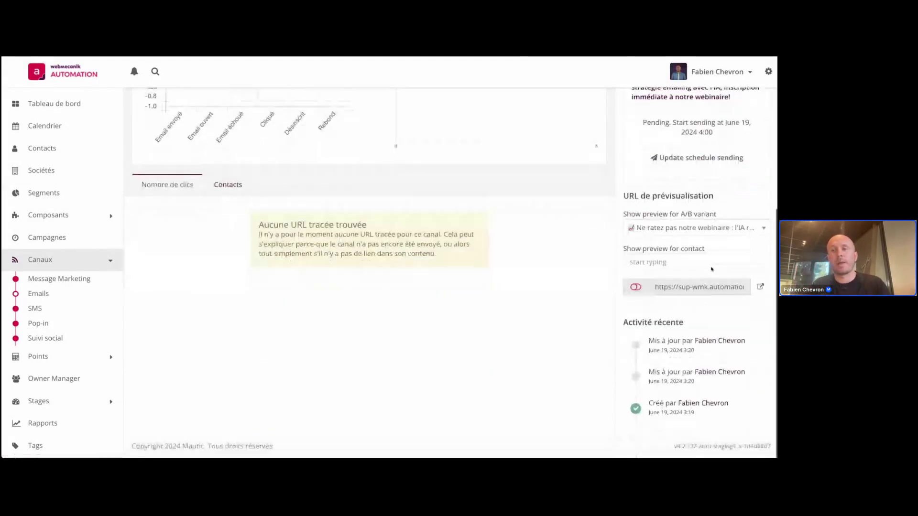
left_click(760, 287)
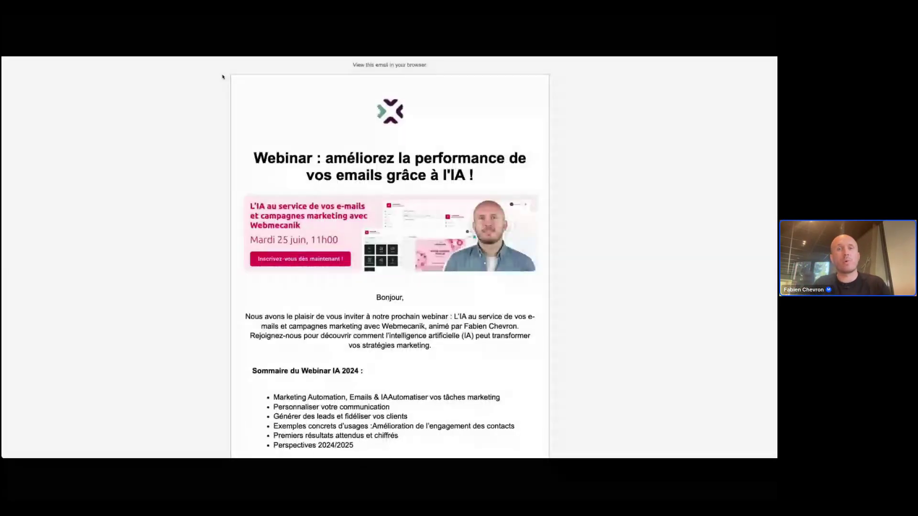
key("ctrl+w")
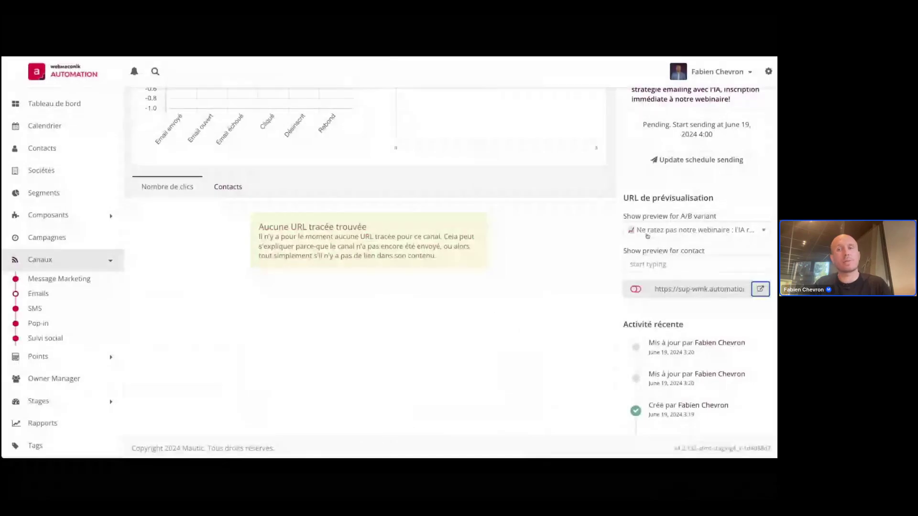
scroll(664, 225, "up", 5)
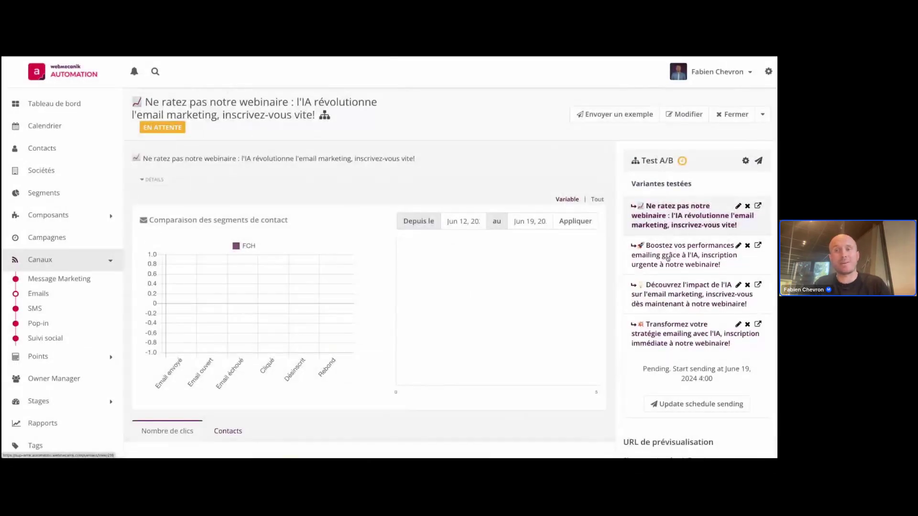
scroll(676, 315, "down", 1)
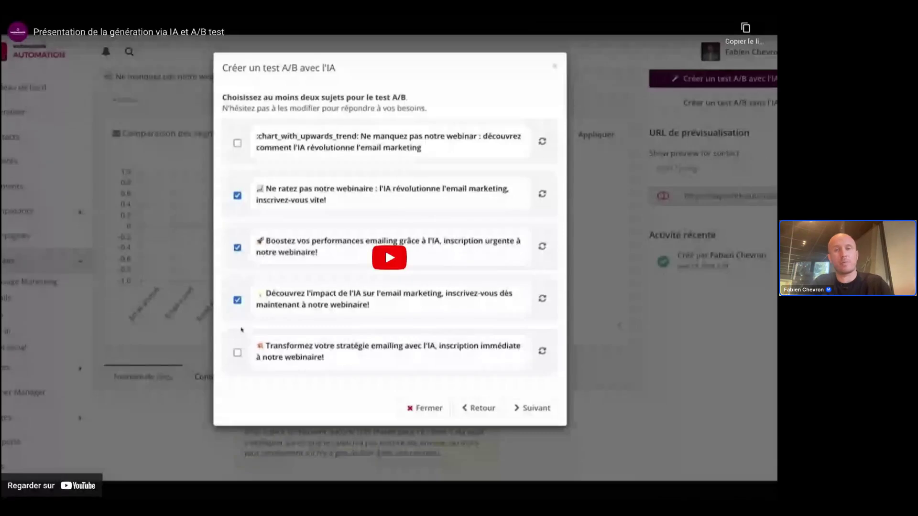
Step: Exit the demo video, restart the Google Slides slideshow and advance to the "Cas email #2" slide
key("Escape")
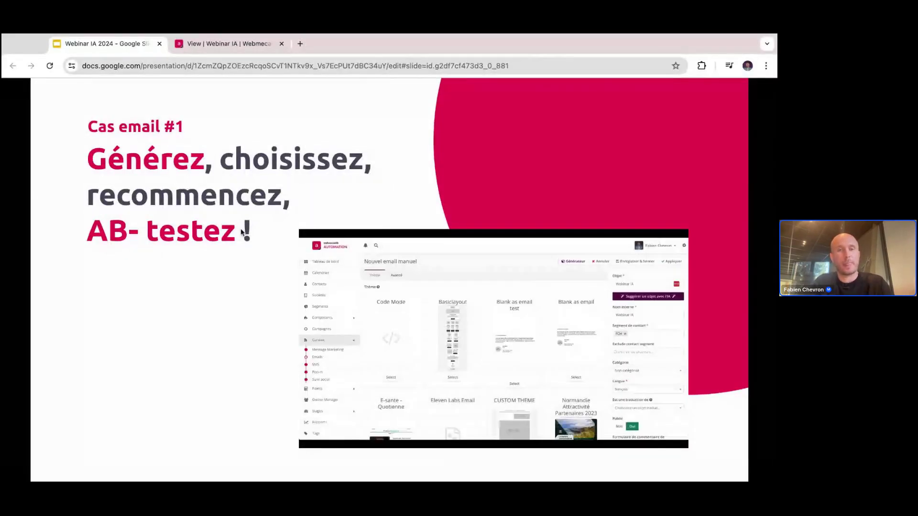
key("Escape")
left_click(627, 92)
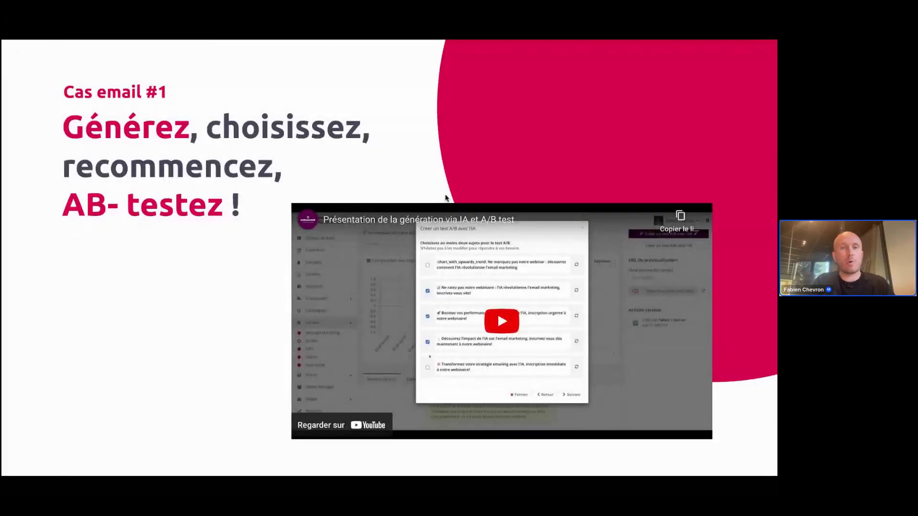
key("Right")
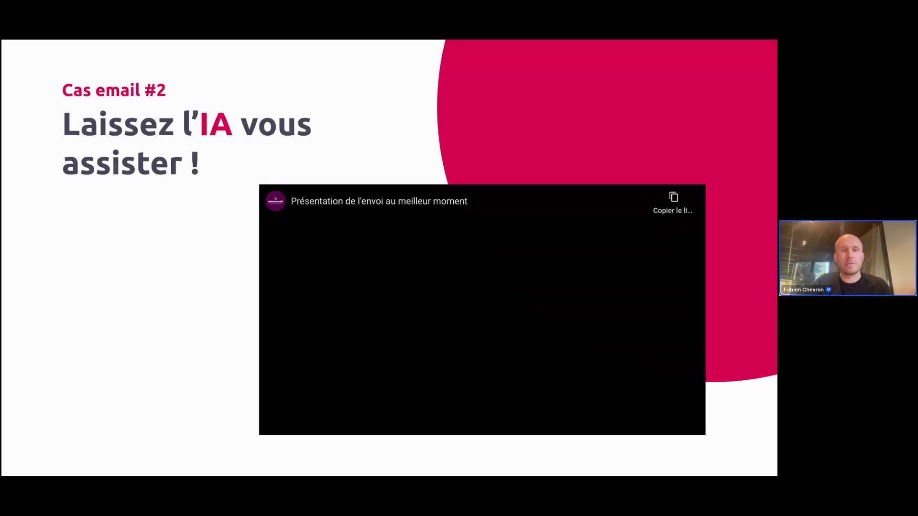
Step: Play the slide's demo video "Présentation de l'envoi au meilleur moment" in full screen
left_click(497, 311)
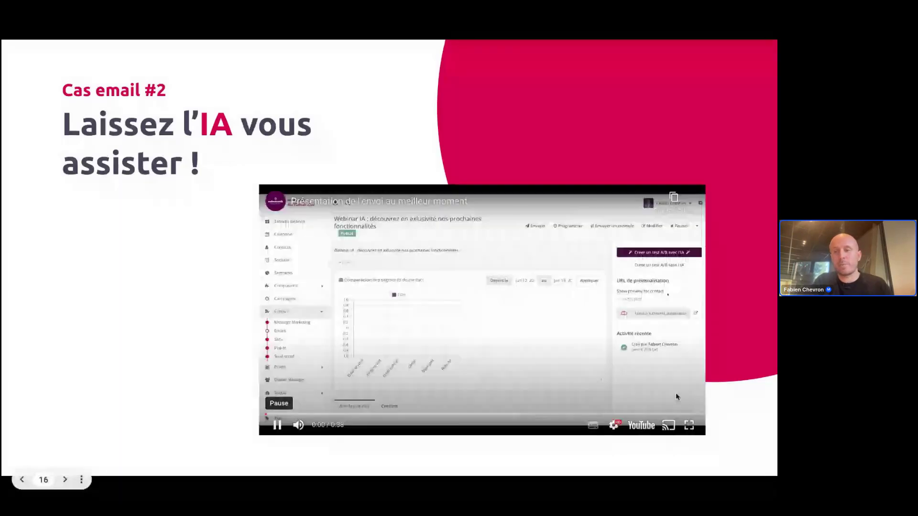
left_click(688, 424)
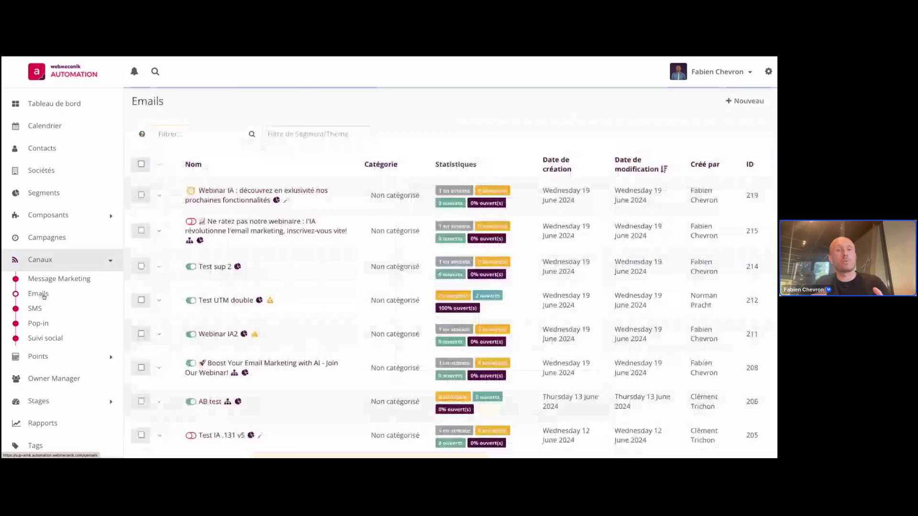
Step: Check the pending send status of the email "Webinar IA : découvrez en exlusivité nos prochaines fonctionnalités" and open its details
mouse_move(193, 192)
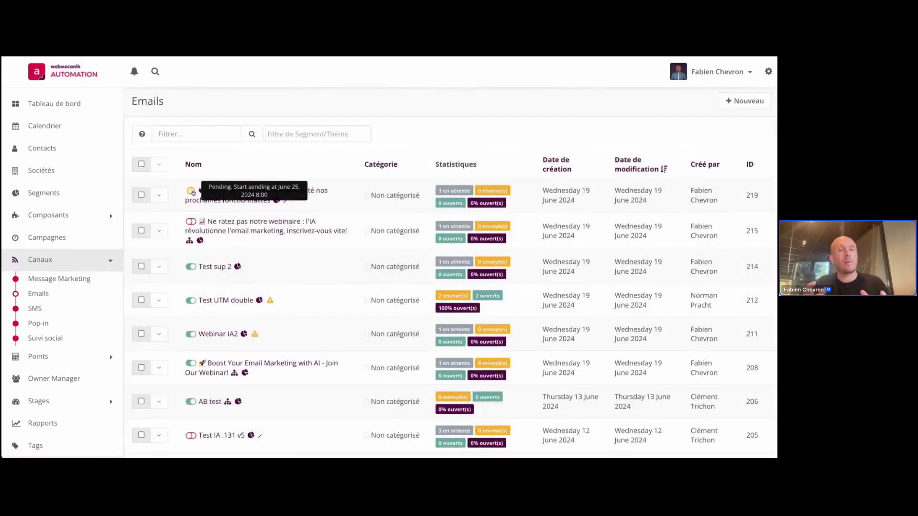
left_click(259, 200)
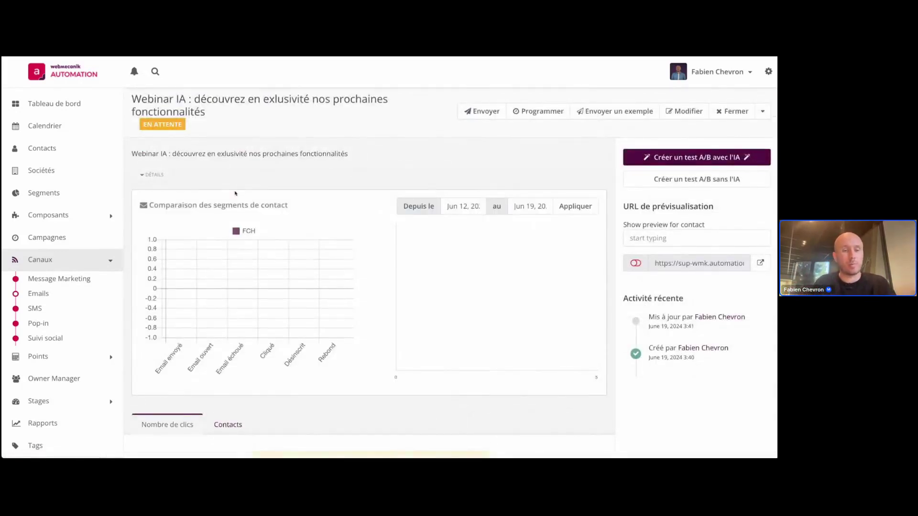
Step: Exit the full-screen demo video and end the slideshow to return to the presentation editor
key("Escape")
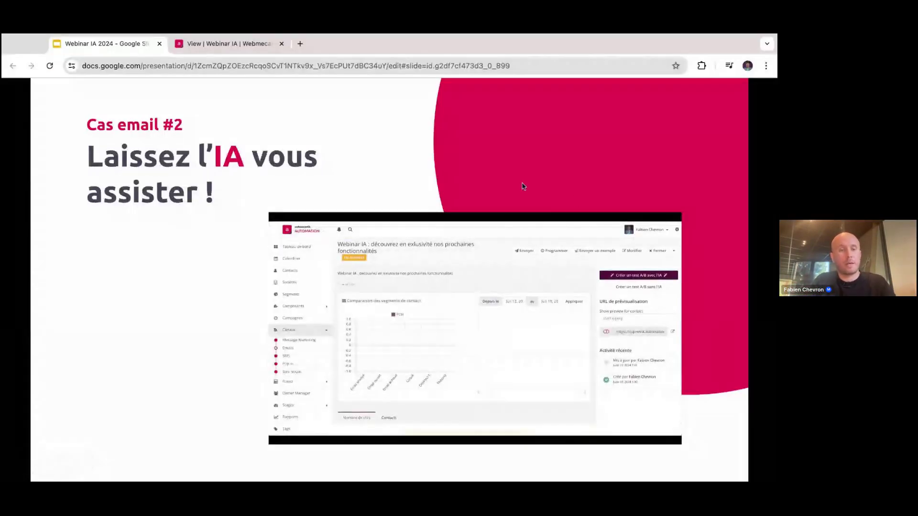
key("Escape")
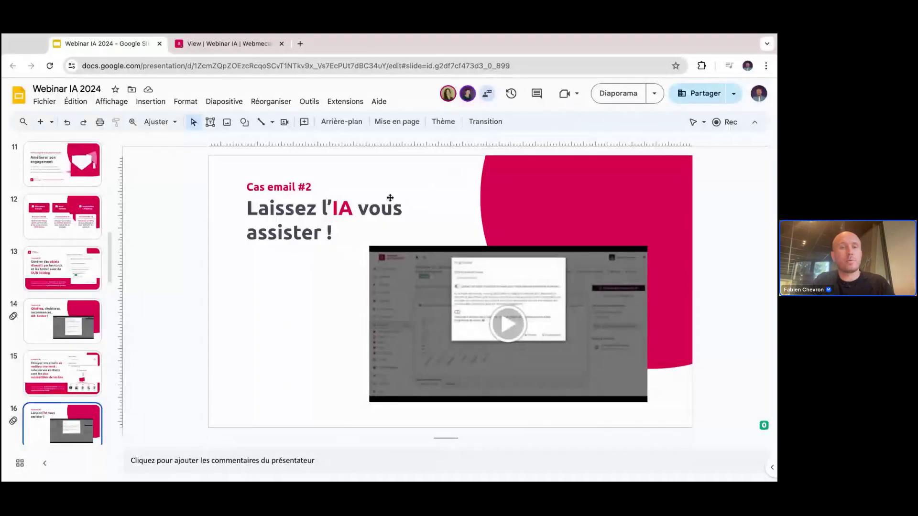